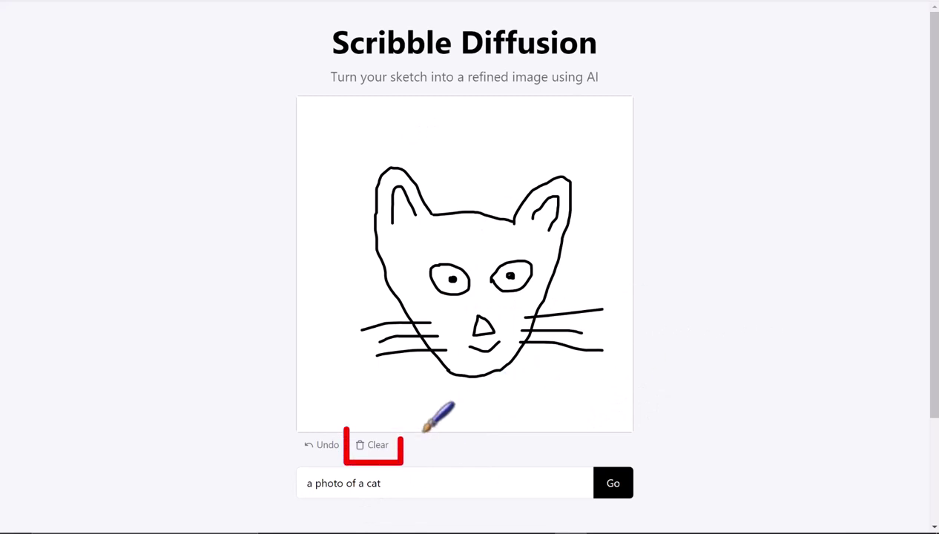
- Clear the cat sketch from the canvas and delete the old cat prompt
{"action": "left_click", "coordinate": [378, 449]}
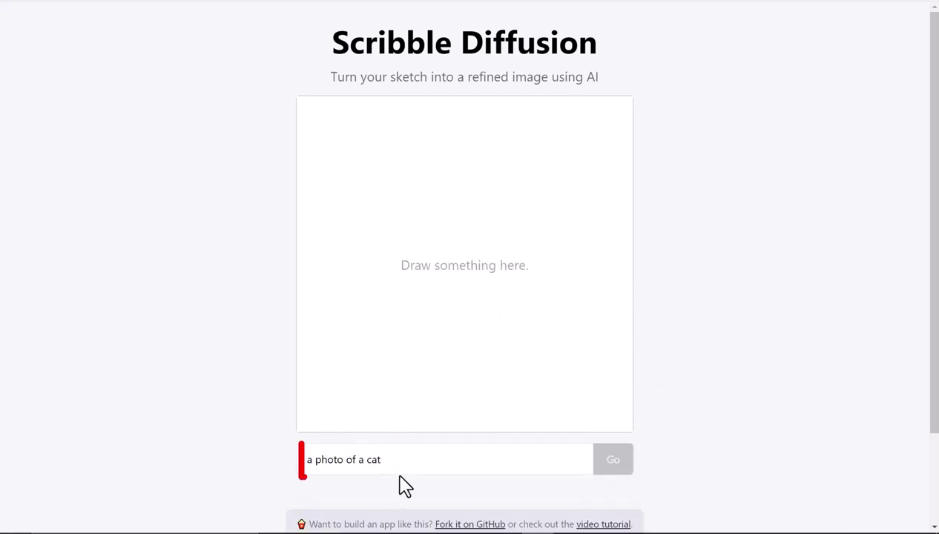
{"action": "left_click_drag", "start_coordinate": [381, 460], "coordinate": [307, 461]}
{"action": "key", "text": "BackSpace"}
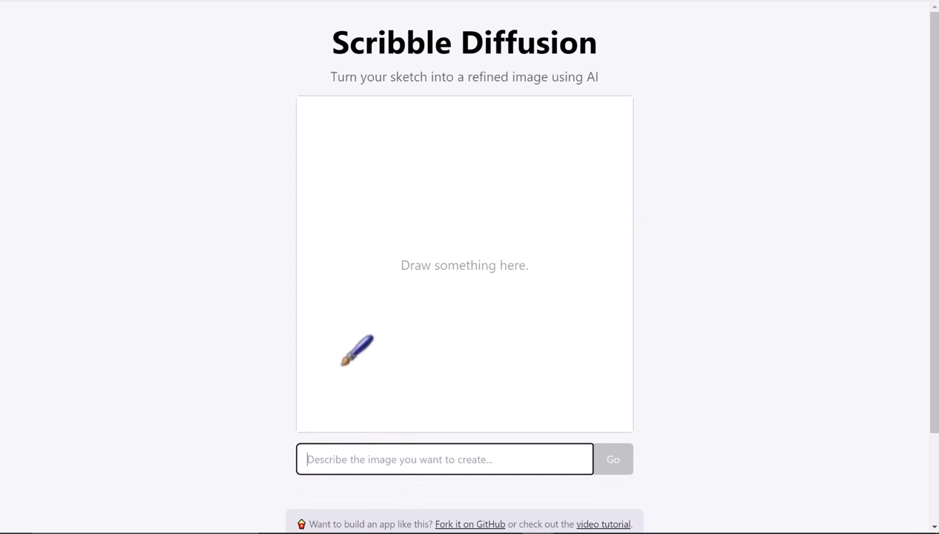
- Sketch a house with a rectangular body and pointed roof, plus a tree to its right
{"action": "mouse_move", "coordinate": [333, 363]}
{"action": "left_mouse_down"}
{"action": "mouse_move", "coordinate": [342, 270]}
{"action": "mouse_move", "coordinate": [416, 270]}
{"action": "mouse_move", "coordinate": [414, 332]}
{"action": "mouse_move", "coordinate": [377, 367]}
{"action": "mouse_move", "coordinate": [333, 362]}
{"action": "left_mouse_up"}
{"action": "mouse_move", "coordinate": [309, 289]}
{"action": "left_mouse_down"}
{"action": "mouse_move", "coordinate": [396, 228]}
{"action": "mouse_move", "coordinate": [413, 227]}
{"action": "mouse_move", "coordinate": [428, 278]}
{"action": "left_mouse_up"}
{"action": "mouse_move", "coordinate": [515, 363]}
{"action": "left_mouse_down"}
{"action": "mouse_move", "coordinate": [531, 363]}
{"action": "mouse_move", "coordinate": [559, 257]}
{"action": "left_mouse_up"}
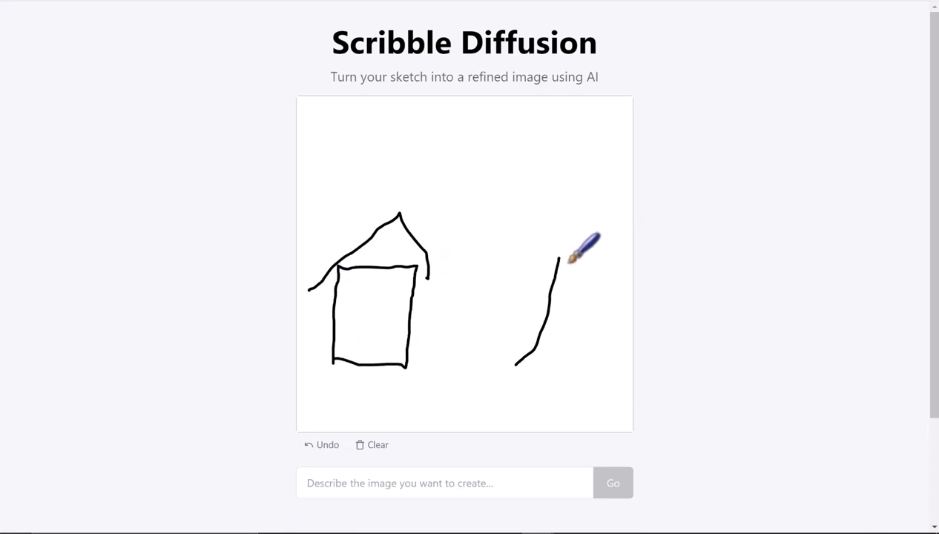
{"action": "mouse_move", "coordinate": [605, 362]}
{"action": "left_mouse_down"}
{"action": "mouse_move", "coordinate": [586, 306]}
{"action": "mouse_move", "coordinate": [584, 261]}
{"action": "mouse_move", "coordinate": [535, 229]}
{"action": "mouse_move", "coordinate": [560, 241]}
{"action": "mouse_move", "coordinate": [542, 225]}
{"action": "mouse_move", "coordinate": [580, 276]}
{"action": "mouse_move", "coordinate": [568, 245]}
{"action": "mouse_move", "coordinate": [594, 266]}
{"action": "mouse_move", "coordinate": [576, 239]}
{"action": "left_mouse_up"}
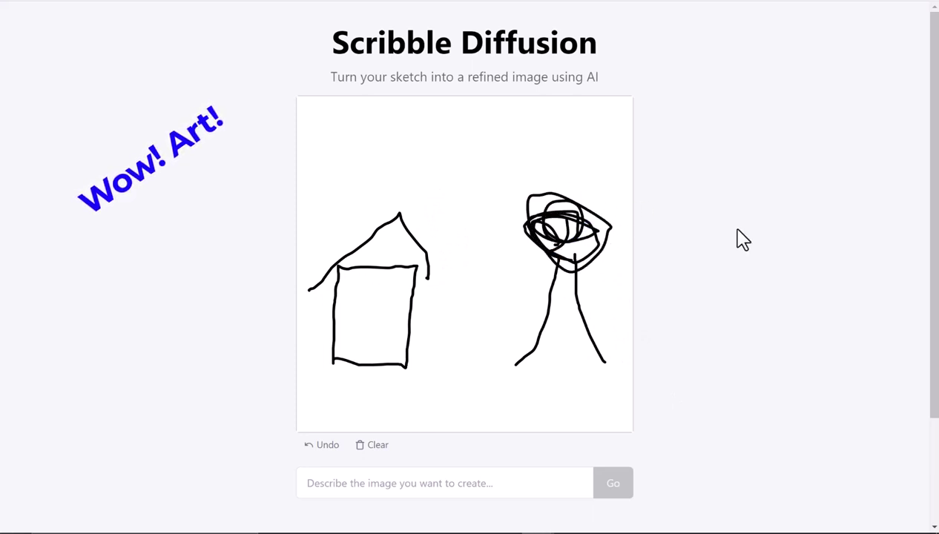
- Enter the prompt 'house and a tree' and generate a photo of a cottage beside a tree
{"action": "left_click", "coordinate": [342, 479]}
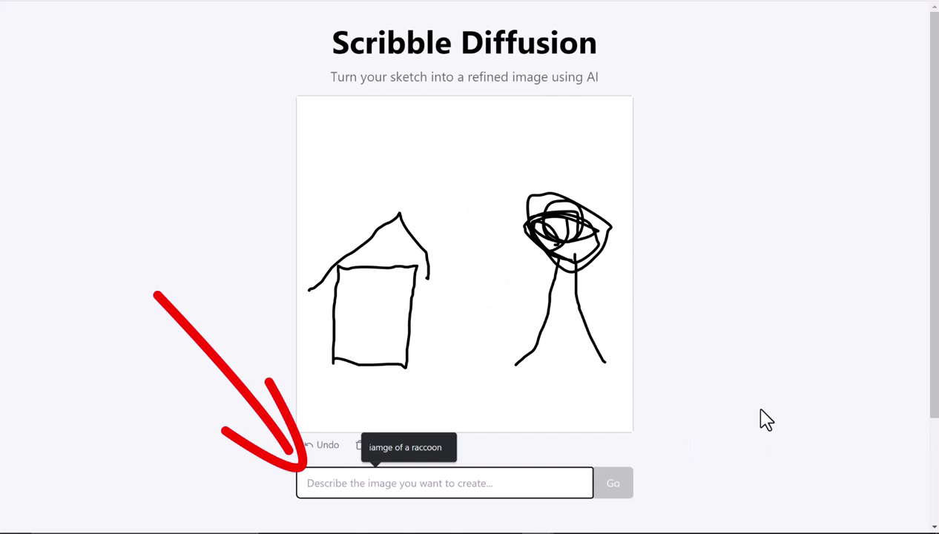
{"action": "type", "text": "house"}
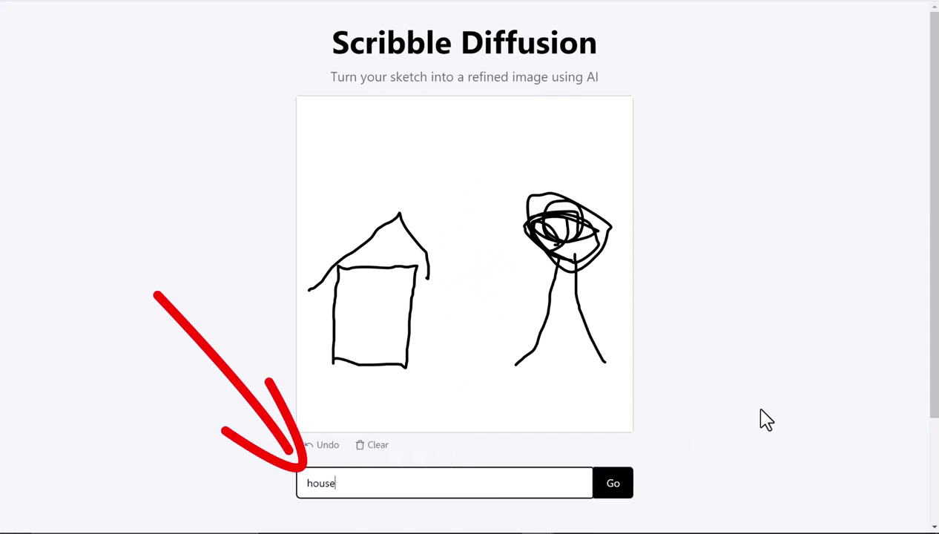
{"action": "type", "text": " and a tree"}
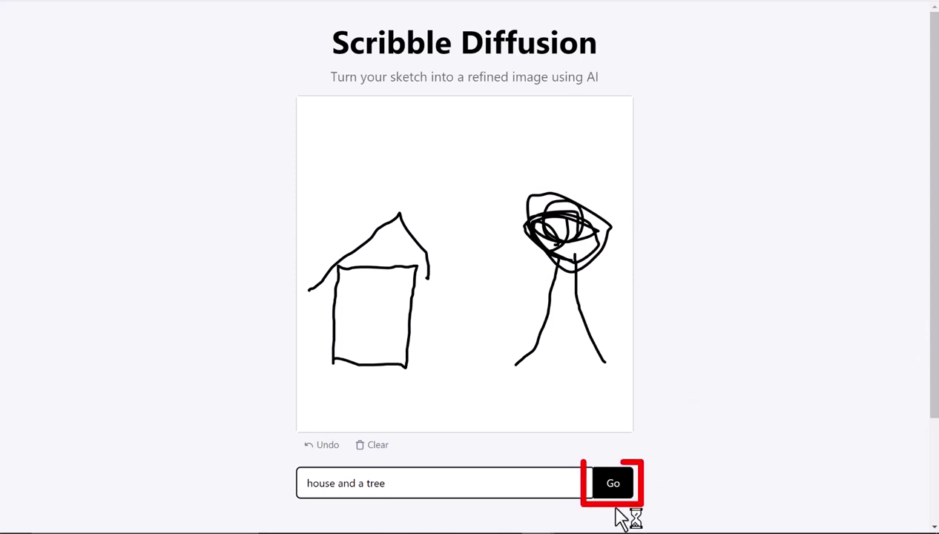
{"action": "left_click", "coordinate": [616, 486]}
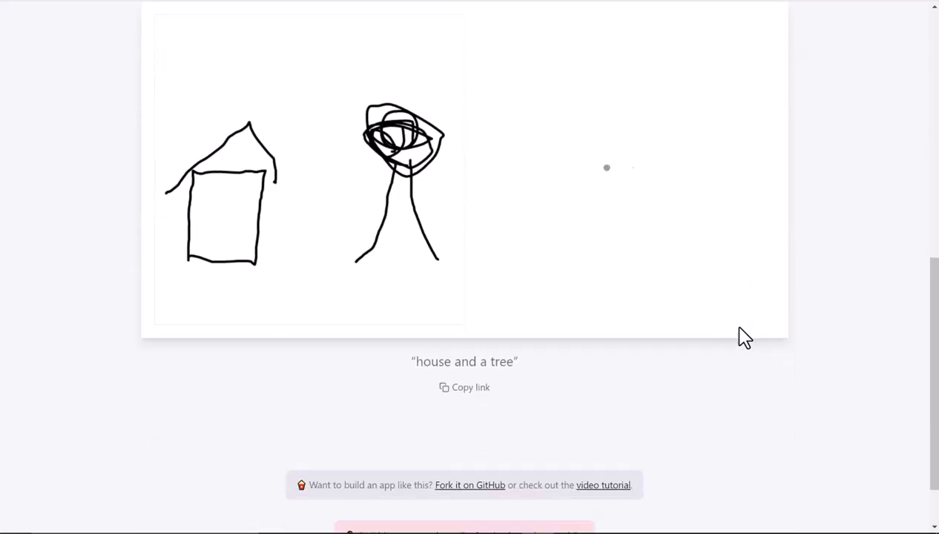
{"action": "scroll", "coordinate": [815, 394], "scroll_direction": "up", "scroll_amount": 1}
{"action": "scroll", "coordinate": [855, 391], "scroll_direction": "down", "scroll_amount": 1}
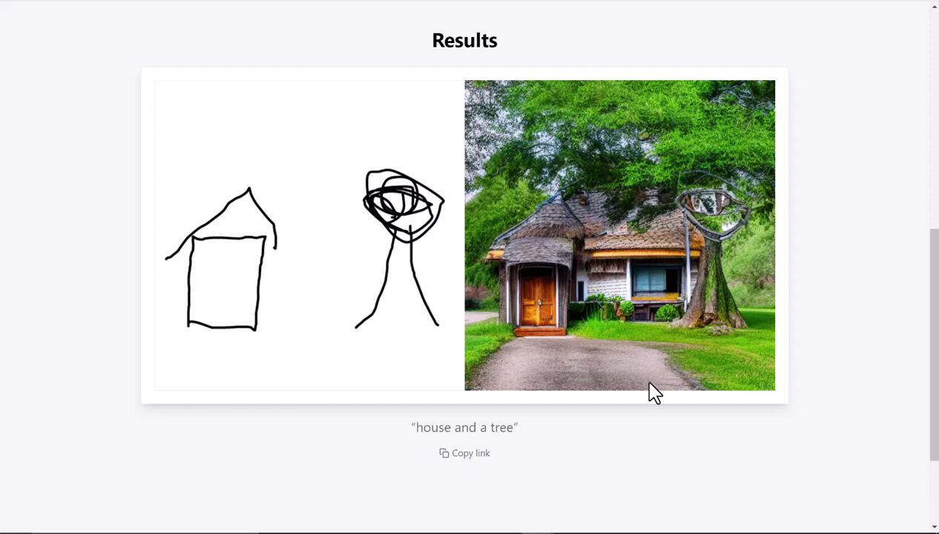
{"action": "scroll", "coordinate": [650, 393], "scroll_direction": "up", "scroll_amount": 3}
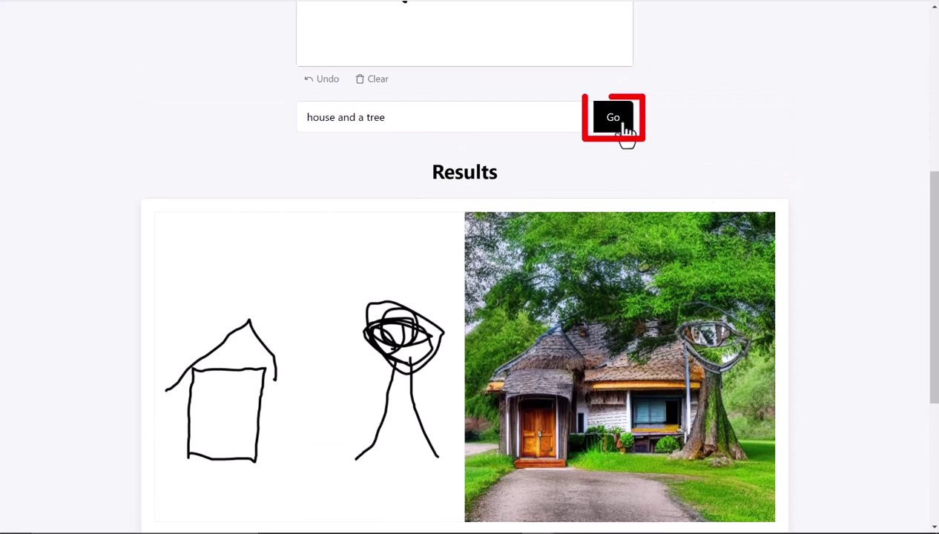
- Regenerate the house and tree image twice, producing watercolour and 3D versions
{"action": "left_click", "coordinate": [625, 130]}
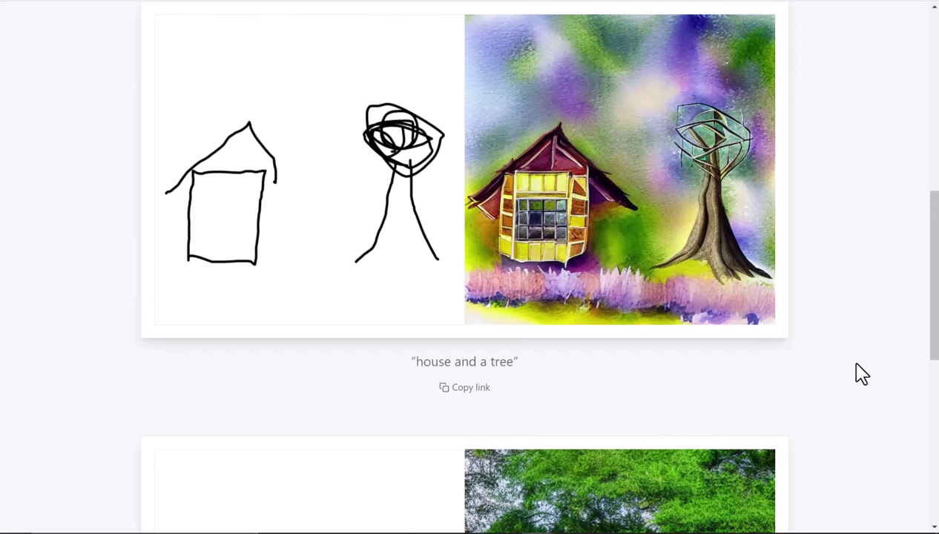
{"action": "scroll", "coordinate": [648, 371], "scroll_direction": "up", "scroll_amount": 4}
{"action": "left_click", "coordinate": [603, 195]}
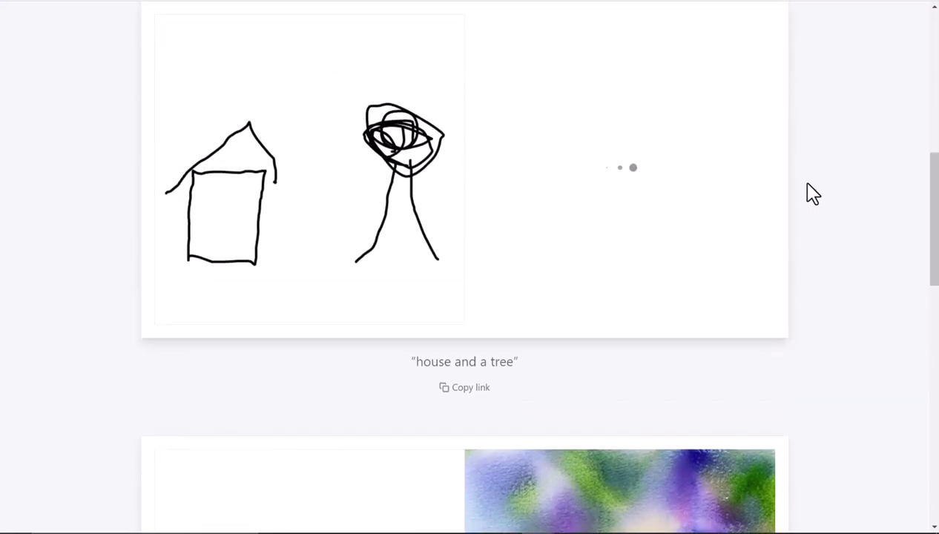
- Scroll through the results to compare the new house and tree images
{"action": "scroll", "coordinate": [813, 194], "scroll_direction": "down", "scroll_amount": 5}
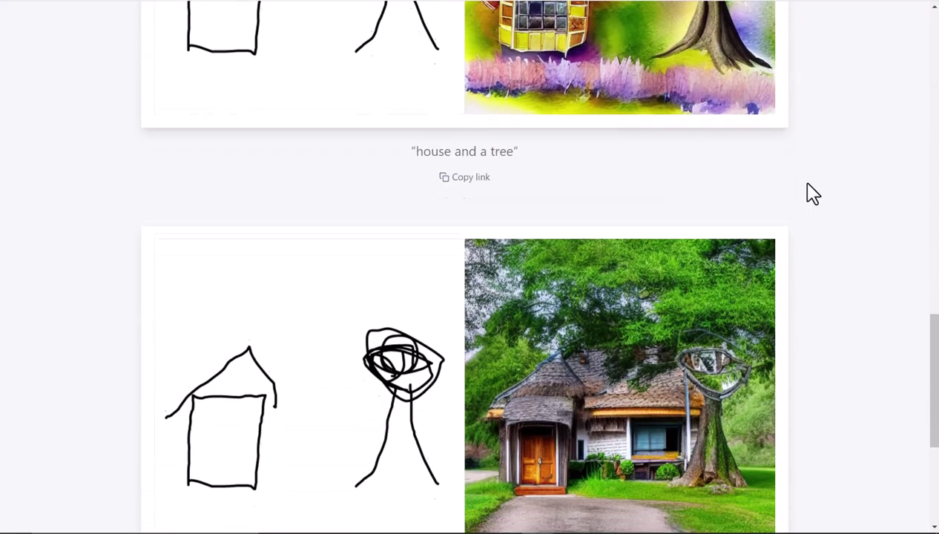
{"action": "scroll", "coordinate": [645, 303], "scroll_direction": "down", "scroll_amount": 1}
{"action": "scroll", "coordinate": [704, 398], "scroll_direction": "up", "scroll_amount": 4}
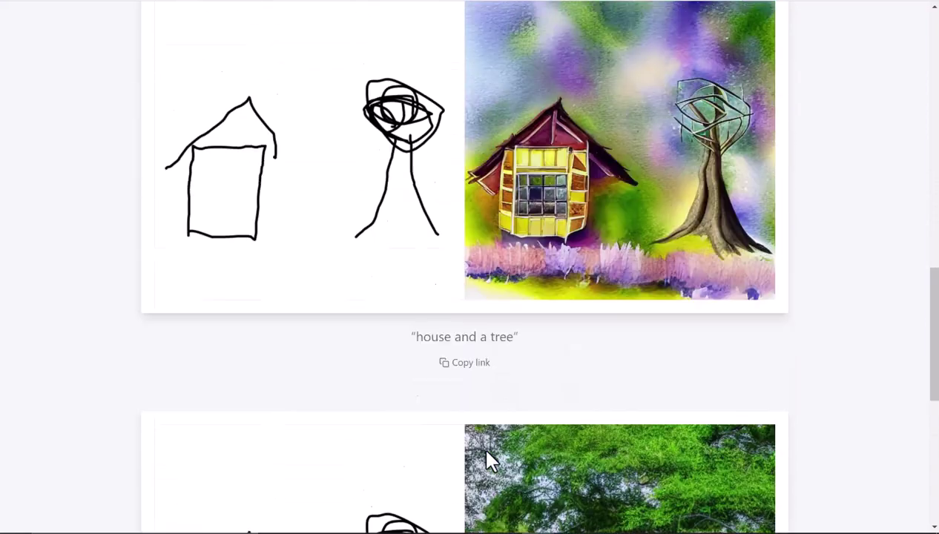
{"action": "scroll", "coordinate": [582, 369], "scroll_direction": "up", "scroll_amount": 4}
{"action": "scroll", "coordinate": [603, 398], "scroll_direction": "down", "scroll_amount": 7}
{"action": "scroll", "coordinate": [559, 309], "scroll_direction": "up", "scroll_amount": 4}
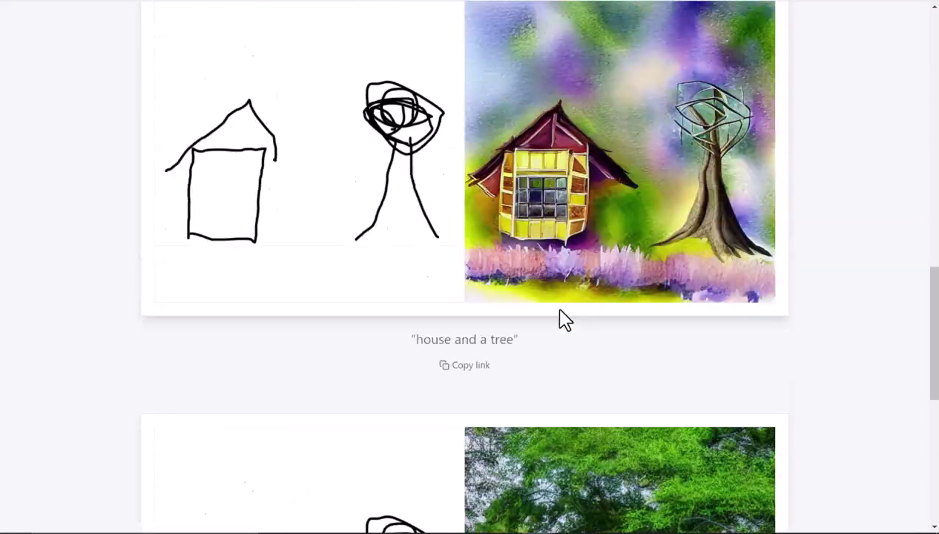
{"action": "scroll", "coordinate": [561, 315], "scroll_direction": "down", "scroll_amount": 3}
{"action": "scroll", "coordinate": [561, 269], "scroll_direction": "up", "scroll_amount": 2}
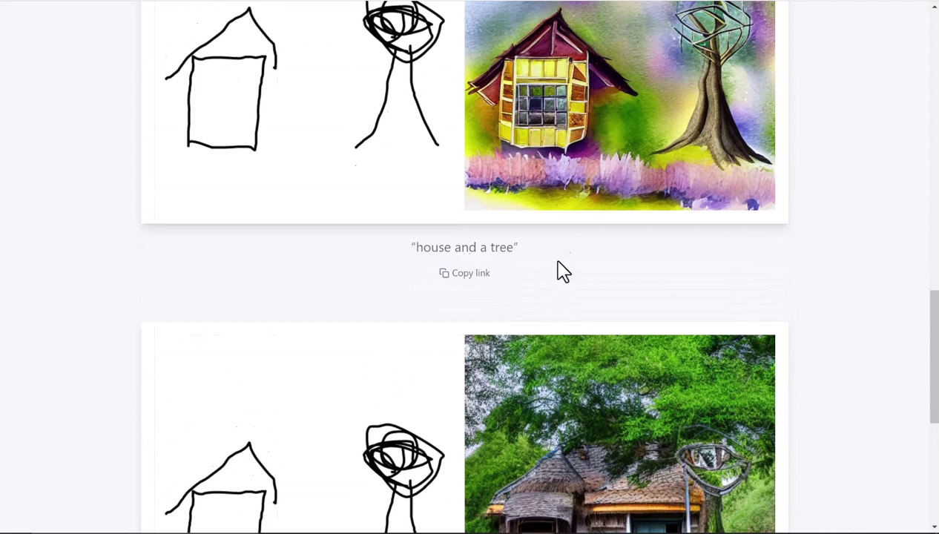
{"action": "scroll", "coordinate": [561, 271], "scroll_direction": "up", "scroll_amount": 1}
{"action": "scroll", "coordinate": [608, 234], "scroll_direction": "up", "scroll_amount": 5}
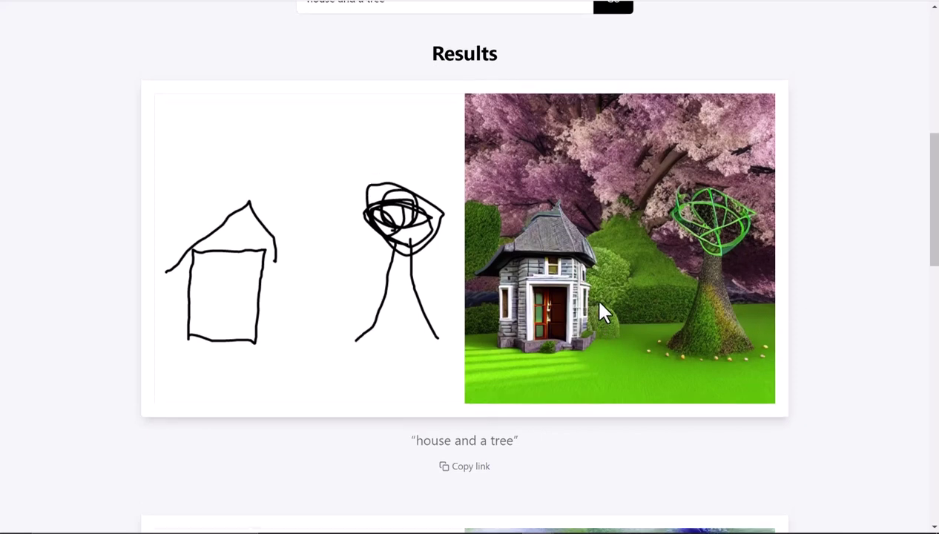
{"action": "scroll", "coordinate": [604, 310], "scroll_direction": "up", "scroll_amount": 2}
{"action": "scroll", "coordinate": [622, 187], "scroll_direction": "up", "scroll_amount": 2}
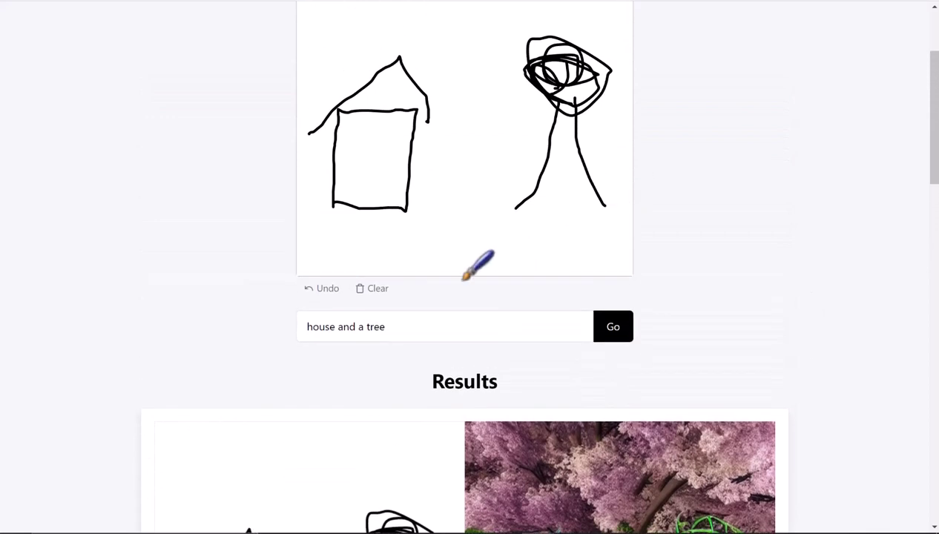
{"action": "scroll", "coordinate": [747, 331], "scroll_direction": "down", "scroll_amount": 3}
{"action": "scroll", "coordinate": [749, 337], "scroll_direction": "down", "scroll_amount": 2}
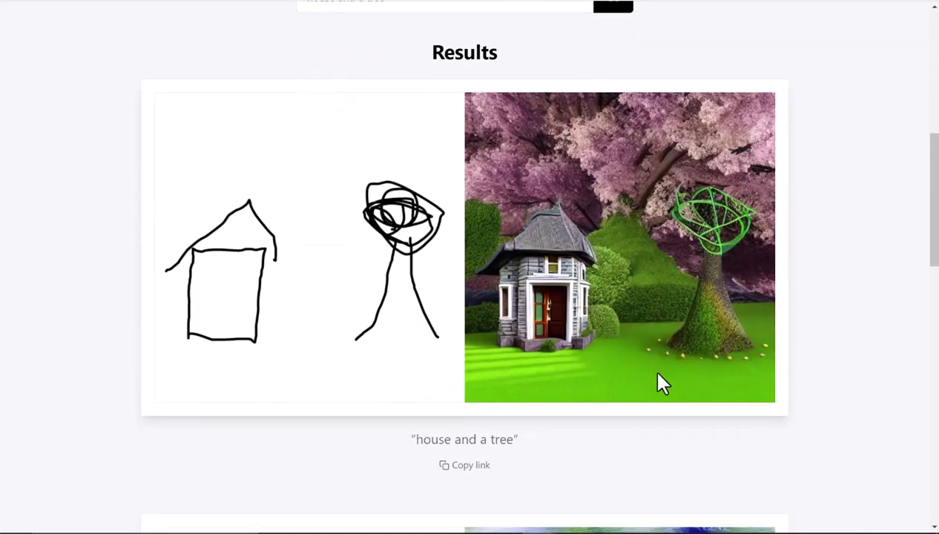
{"action": "scroll", "coordinate": [575, 244], "scroll_direction": "up", "scroll_amount": 3}
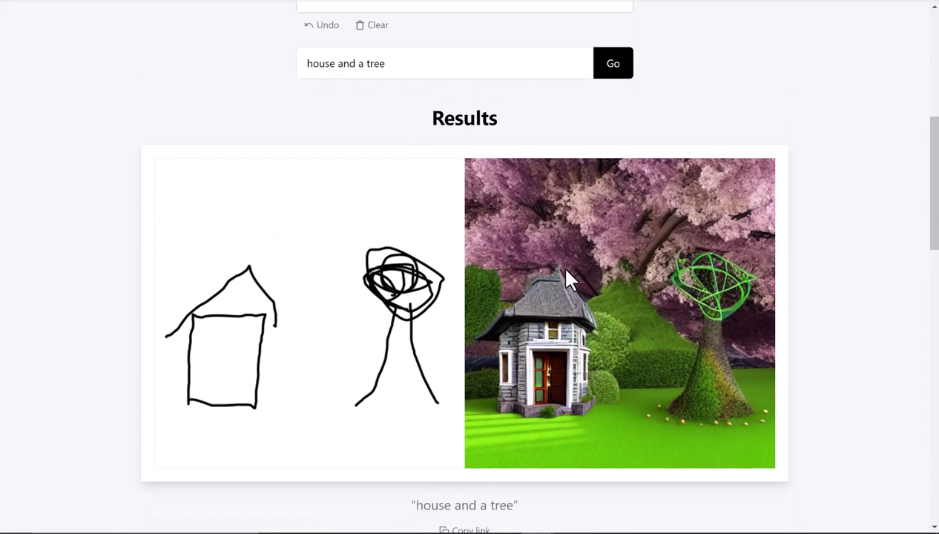
{"action": "scroll", "coordinate": [538, 282], "scroll_direction": "up", "scroll_amount": 2}
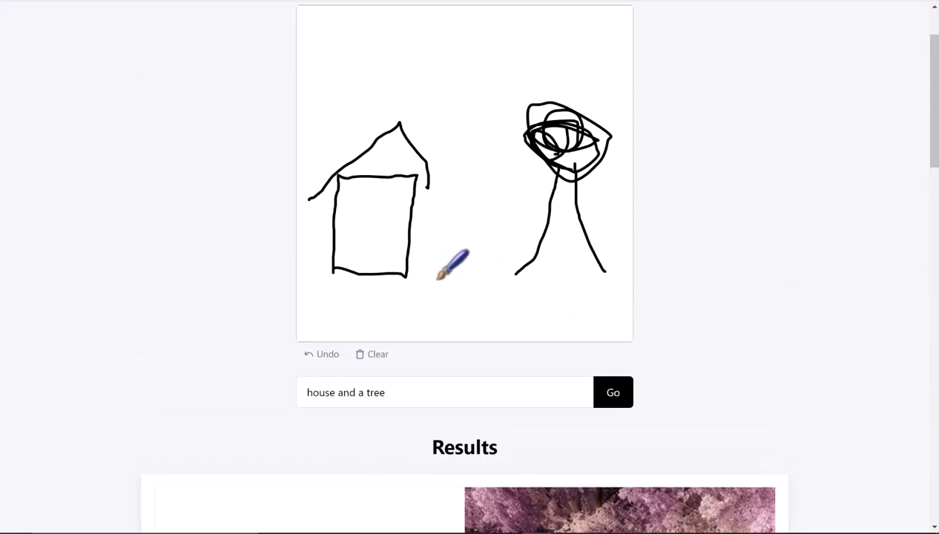
- Draw a small car between the house and tree, and extend the prompt with ' and a car'
{"action": "mouse_move", "coordinate": [432, 269]}
{"action": "left_mouse_down"}
{"action": "mouse_move", "coordinate": [445, 287]}
{"action": "mouse_move", "coordinate": [442, 273]}
{"action": "mouse_move", "coordinate": [450, 274]}
{"action": "mouse_move", "coordinate": [480, 285]}
{"action": "mouse_move", "coordinate": [480, 275]}
{"action": "mouse_move", "coordinate": [448, 281]}
{"action": "mouse_move", "coordinate": [485, 281]}
{"action": "mouse_move", "coordinate": [491, 261]}
{"action": "mouse_move", "coordinate": [450, 242]}
{"action": "mouse_move", "coordinate": [440, 260]}
{"action": "mouse_move", "coordinate": [413, 276]}
{"action": "left_mouse_up"}
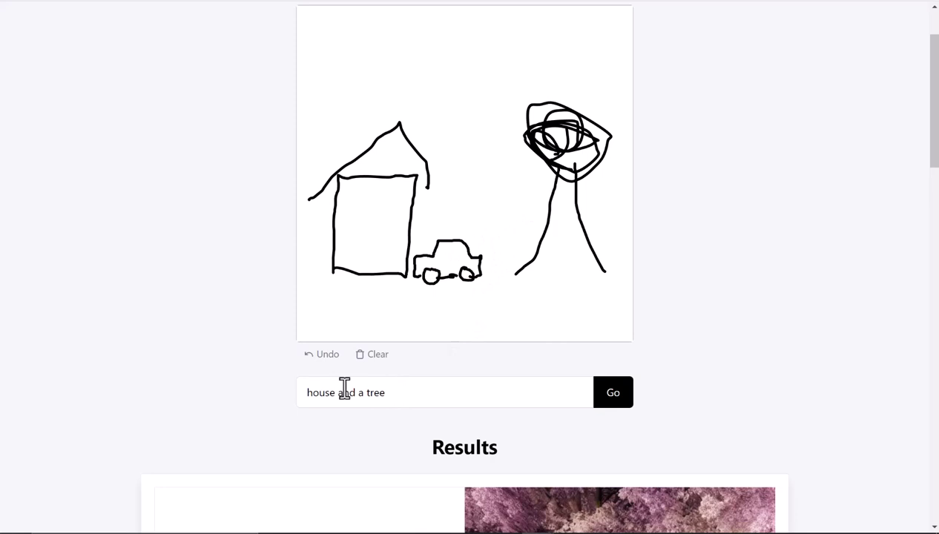
{"action": "left_click", "coordinate": [392, 394]}
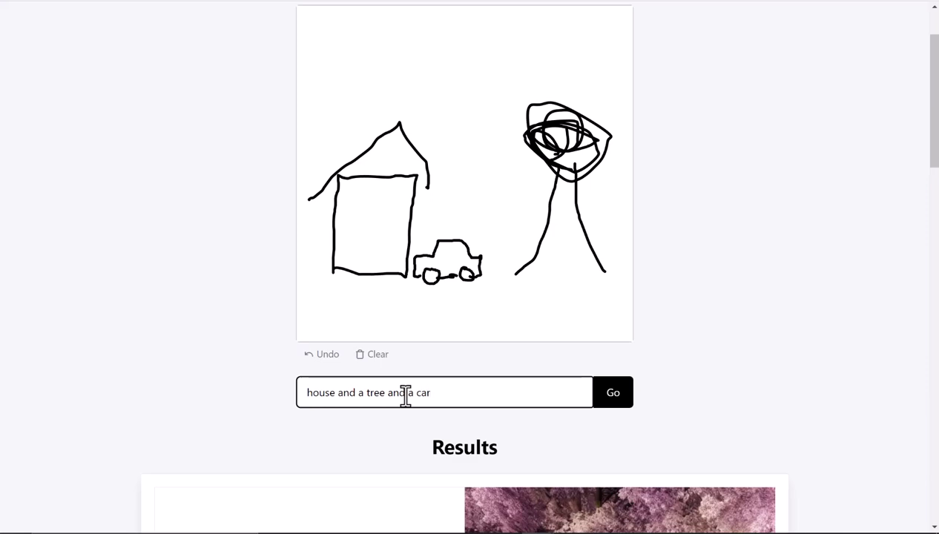
- Generate a cloudy-sky image of the house, tree and car
{"action": "left_click", "coordinate": [614, 404]}
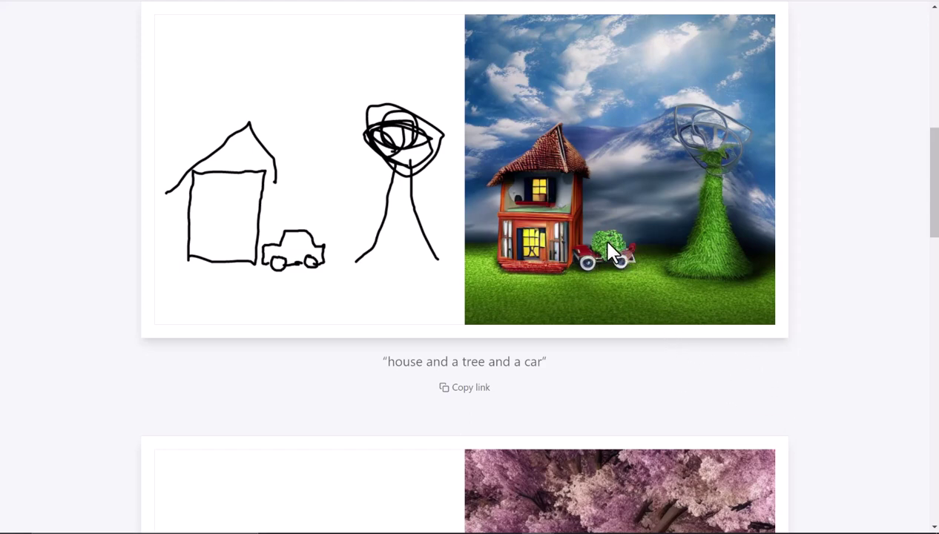
{"action": "scroll", "coordinate": [628, 274], "scroll_direction": "up", "scroll_amount": 1}
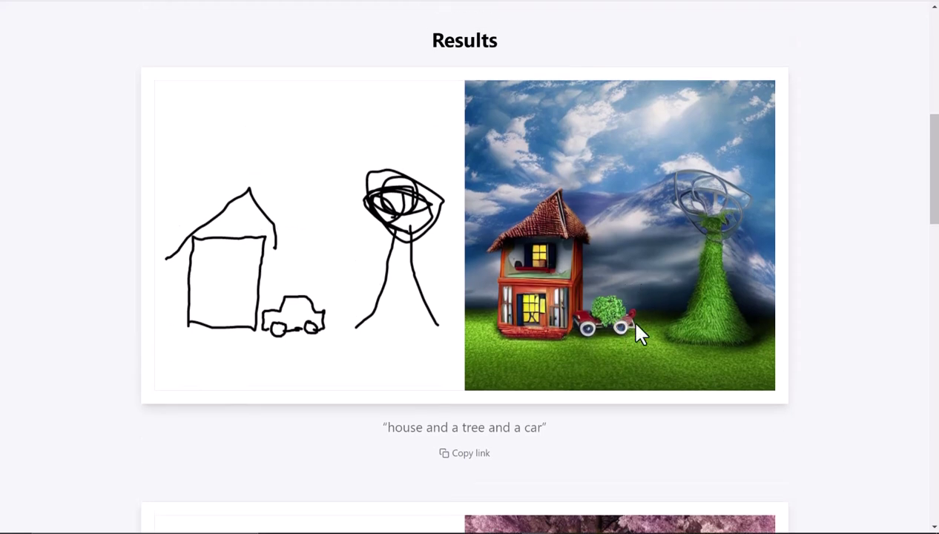
{"action": "scroll", "coordinate": [589, 314], "scroll_direction": "up", "scroll_amount": 3}
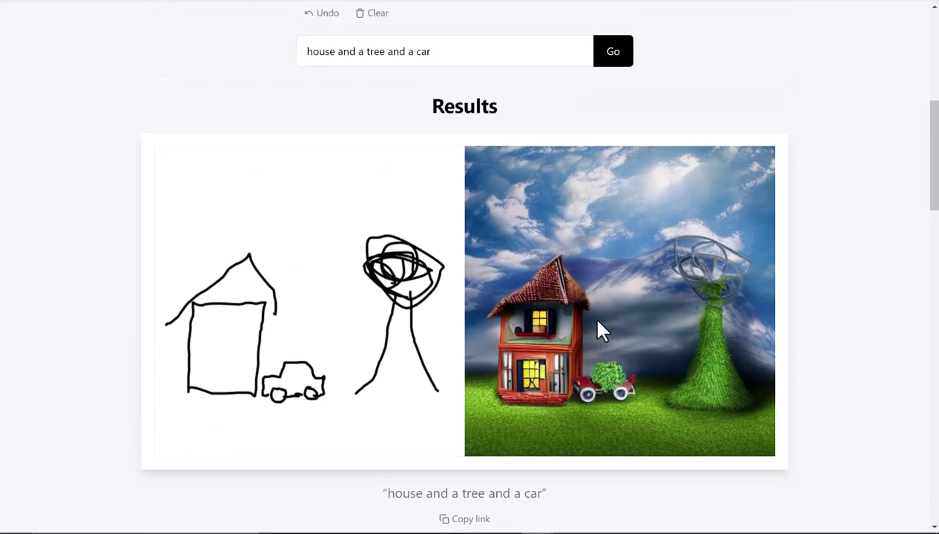
- Generate a second version with a grey backdrop and a blue car
{"action": "left_click", "coordinate": [612, 186]}
{"action": "scroll", "coordinate": [792, 178], "scroll_direction": "down", "scroll_amount": 5}
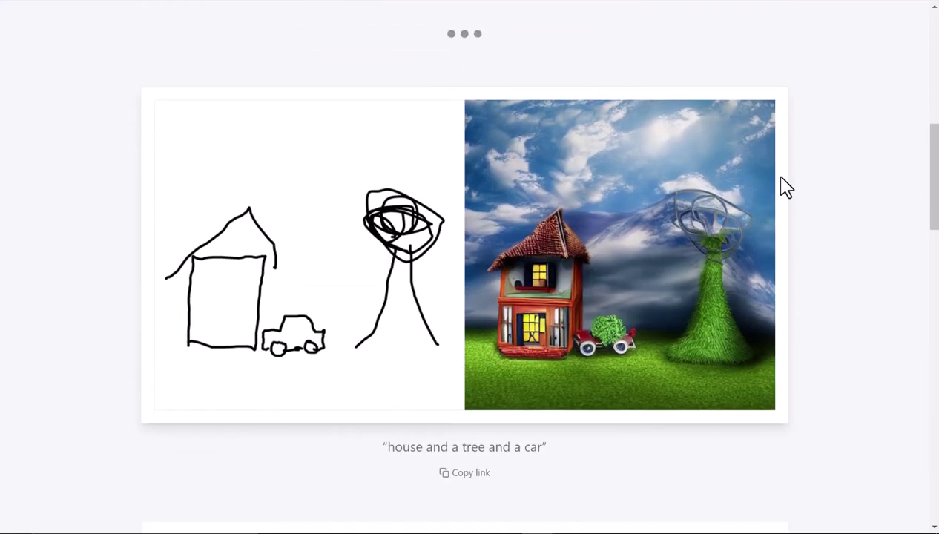
{"action": "scroll", "coordinate": [814, 230], "scroll_direction": "up", "scroll_amount": 1}
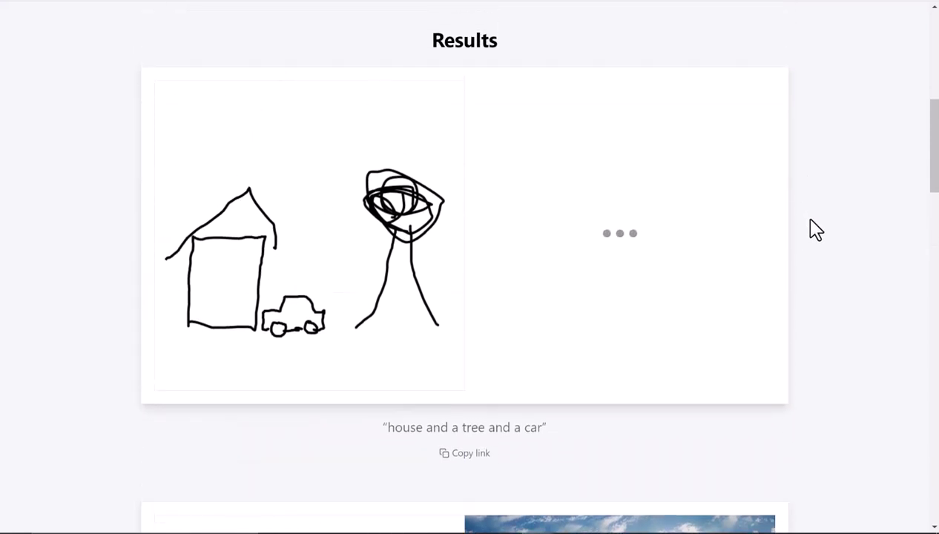
{"action": "scroll", "coordinate": [814, 230], "scroll_direction": "down", "scroll_amount": 1}
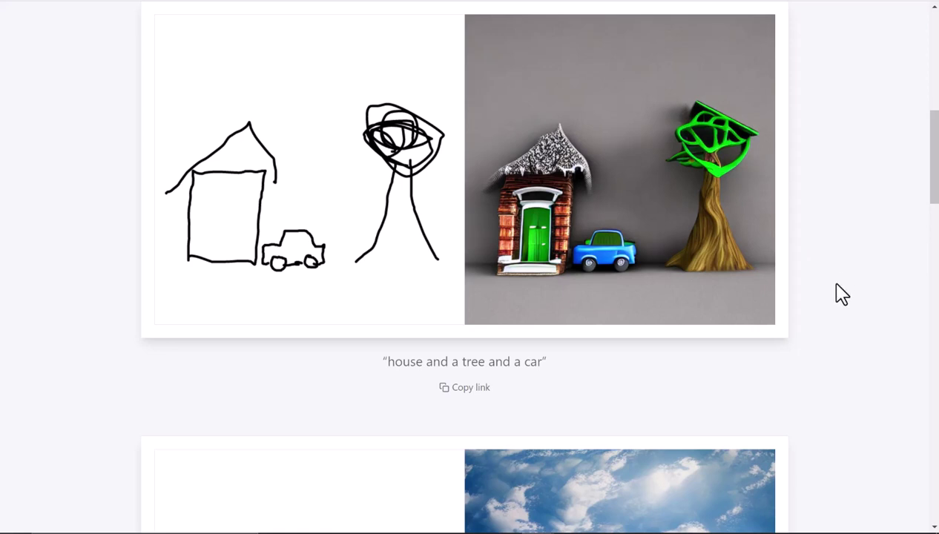
{"action": "scroll", "coordinate": [836, 304], "scroll_direction": "up", "scroll_amount": 1}
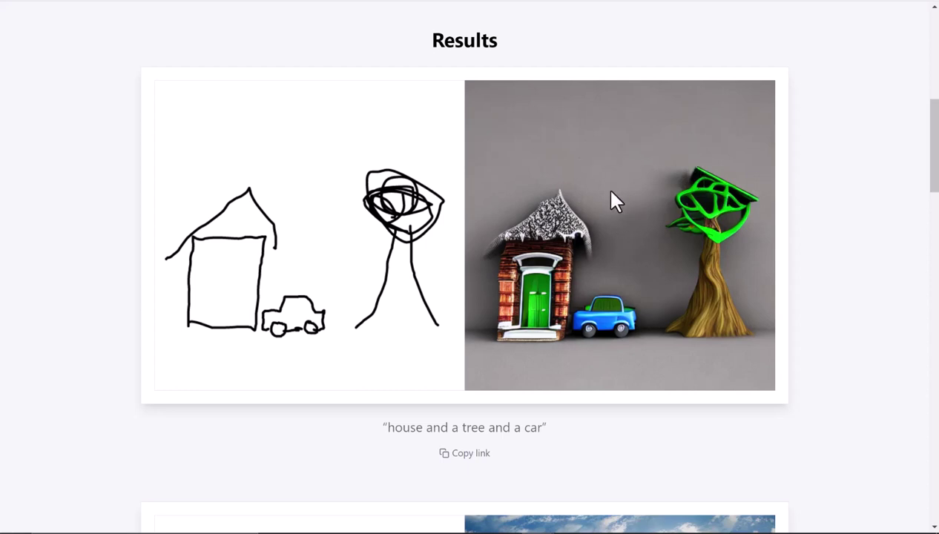
- Save the generated image as the PNG file 'House Tree Car.png'
{"action": "right_click", "coordinate": [599, 215]}
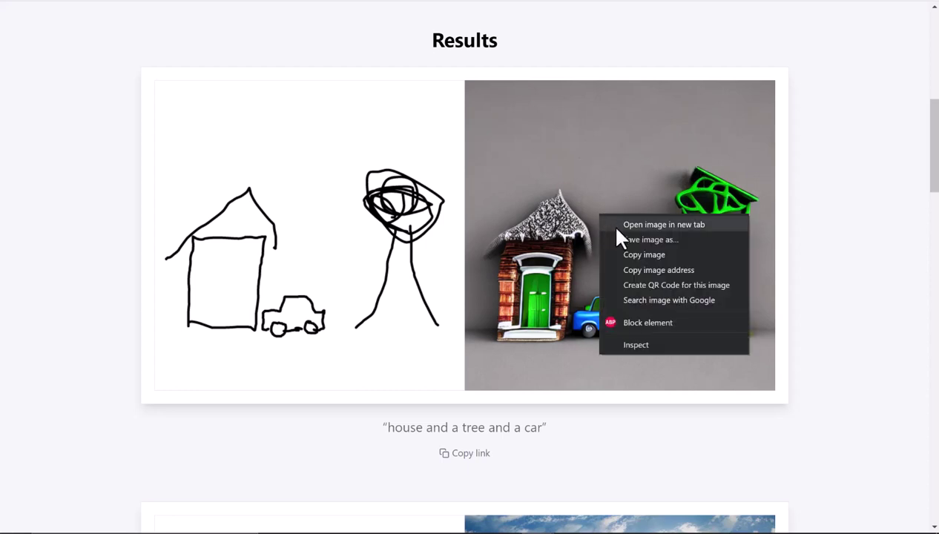
{"action": "left_click", "coordinate": [635, 239]}
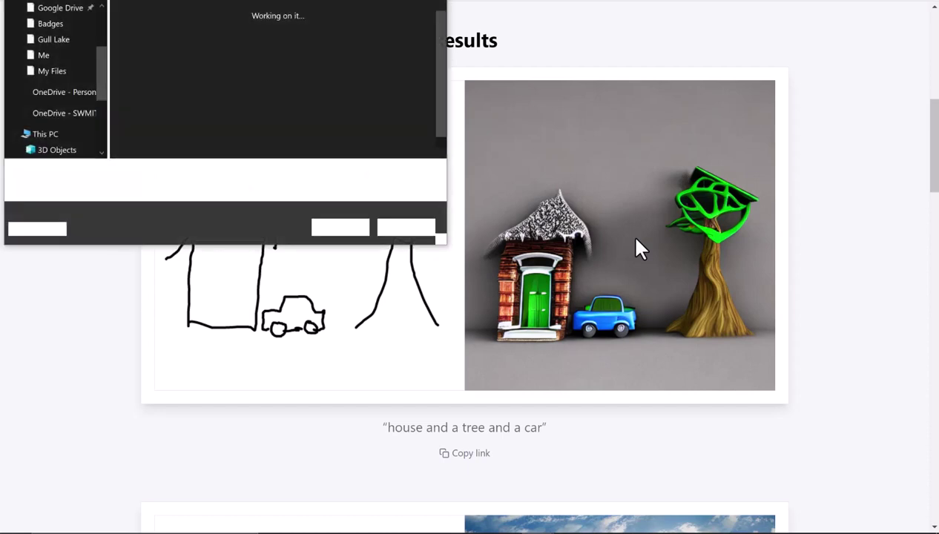
{"action": "type", "text": "House Tree Car"}
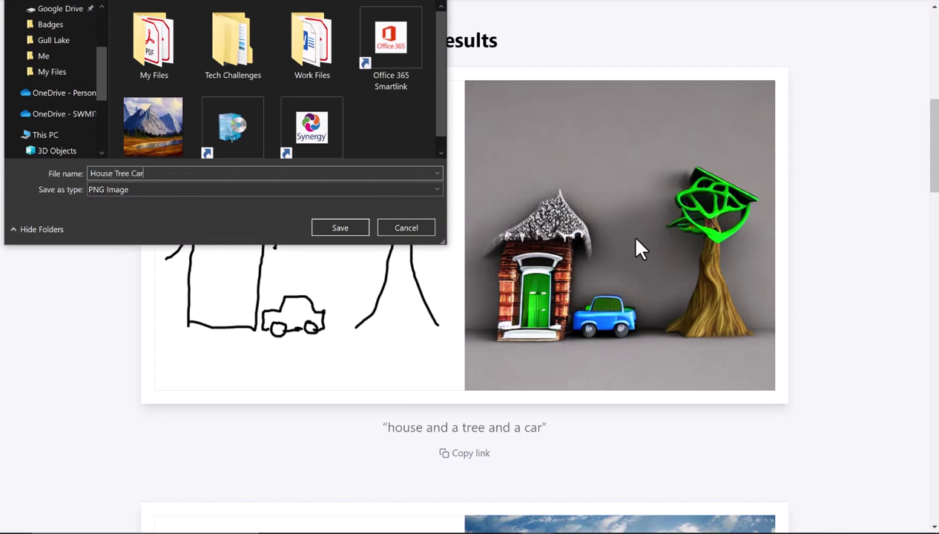
{"action": "left_click", "coordinate": [333, 230]}
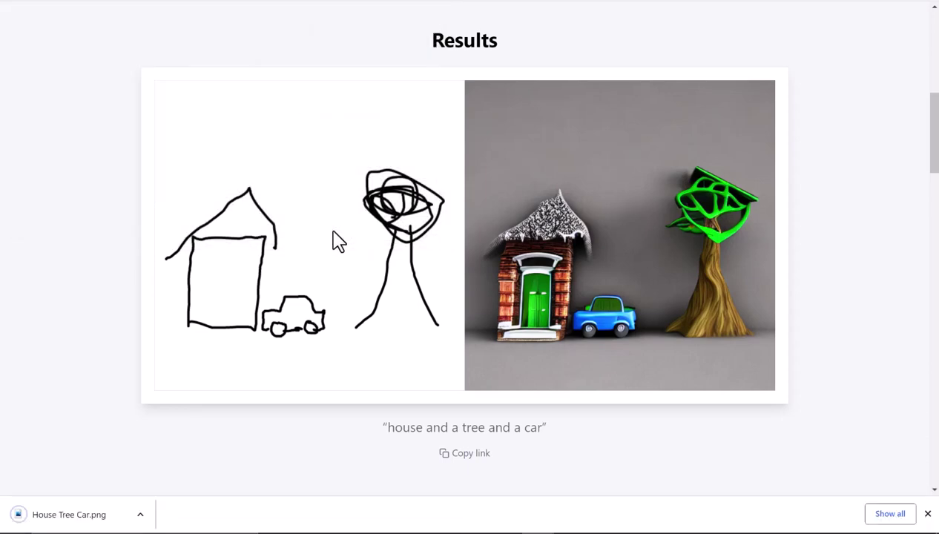
{"action": "left_click", "coordinate": [69, 519]}
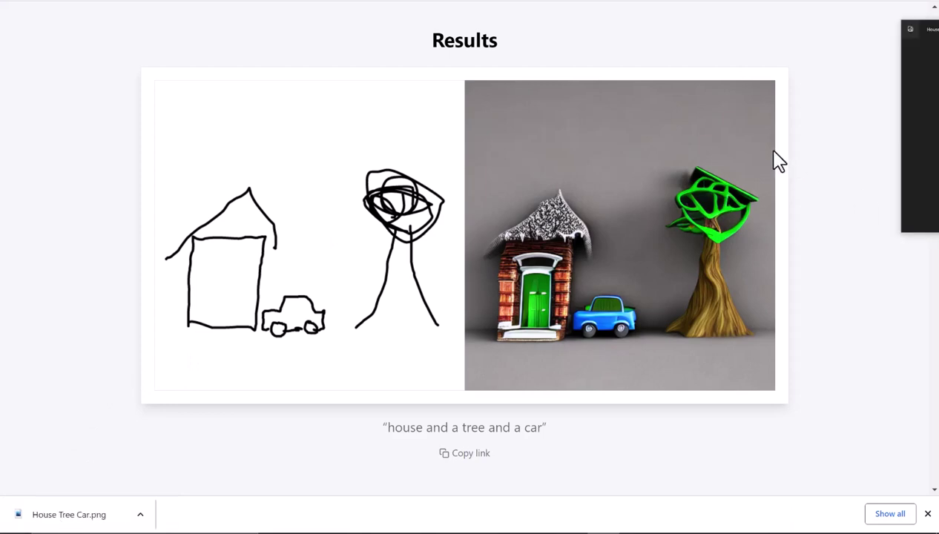
{"action": "key", "text": "super+Left"}
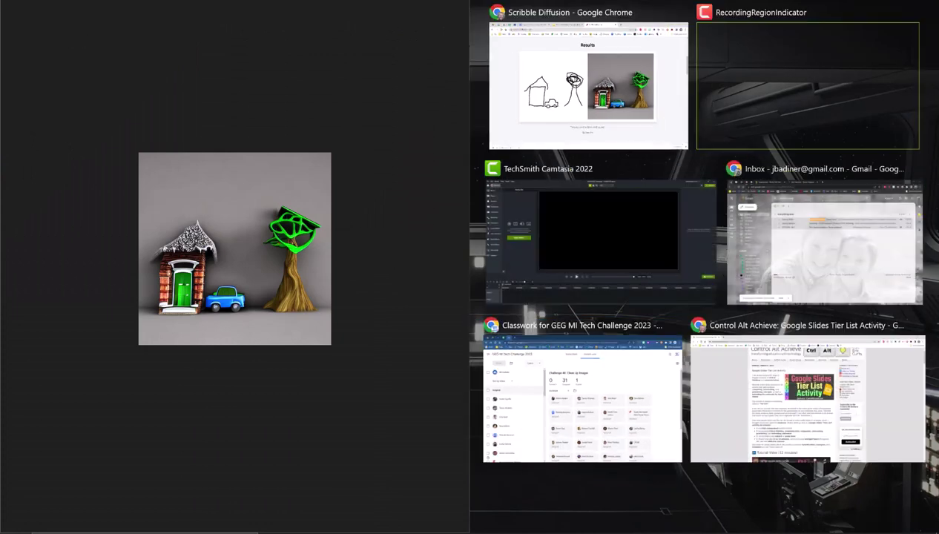
{"action": "left_click", "coordinate": [271, 9]}
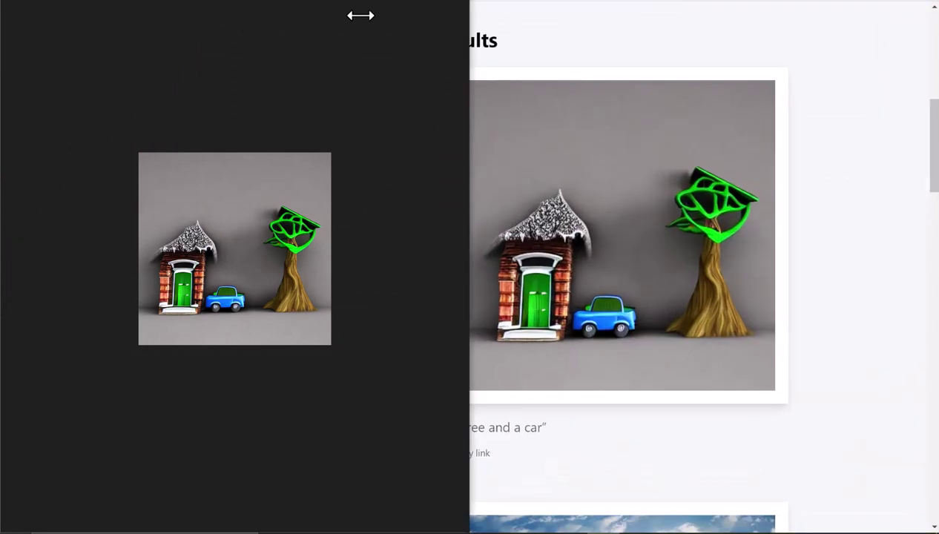
{"action": "key", "text": "super+Down"}
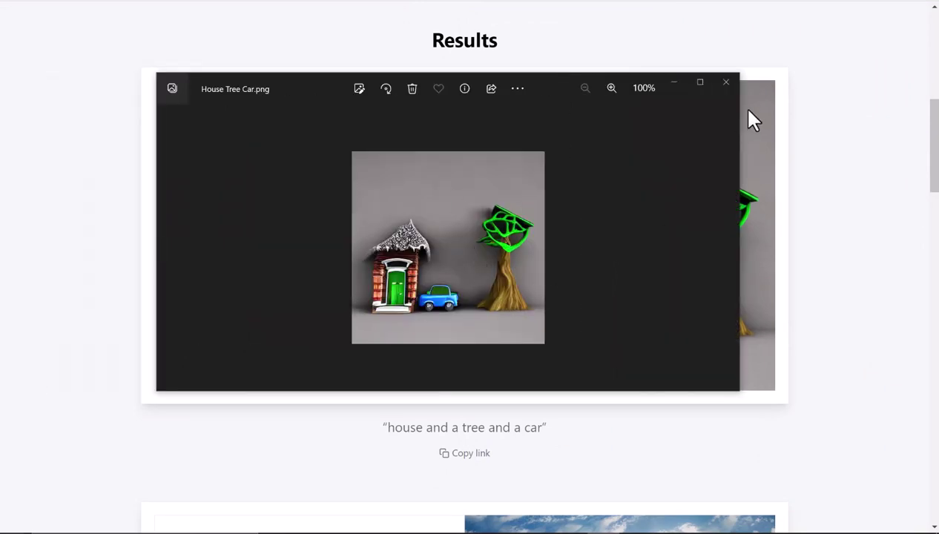
{"action": "left_click", "coordinate": [726, 83]}
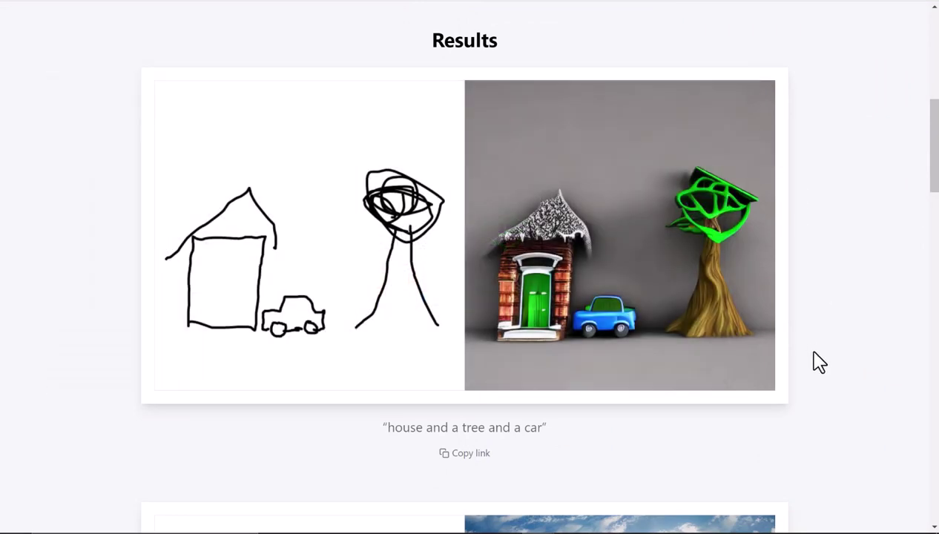
- Sketch an airplane in the sky above the house
{"action": "scroll", "coordinate": [812, 359], "scroll_direction": "up", "scroll_amount": 2}
{"action": "scroll", "coordinate": [808, 358], "scroll_direction": "up", "scroll_amount": 4}
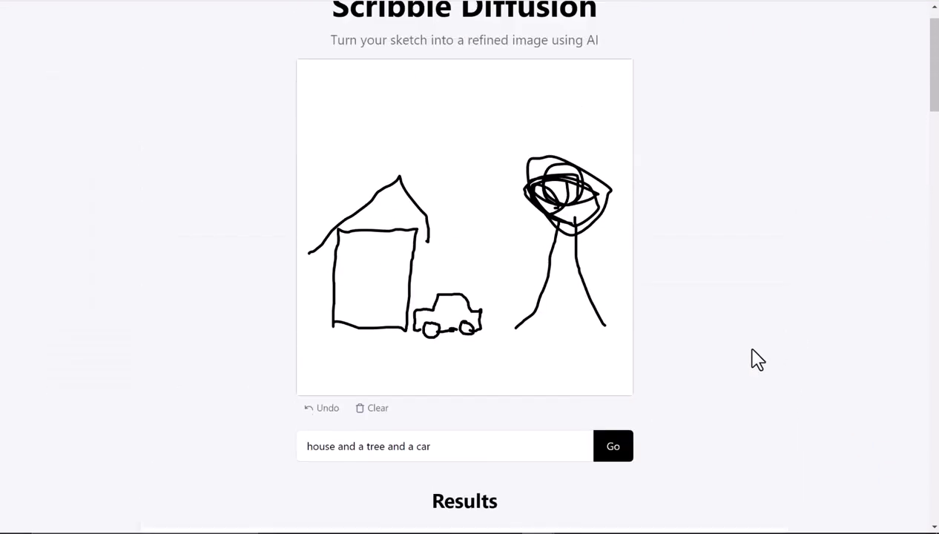
{"action": "left_click", "coordinate": [431, 124]}
{"action": "mouse_move", "coordinate": [431, 123]}
{"action": "left_mouse_down"}
{"action": "mouse_move", "coordinate": [480, 123]}
{"action": "mouse_move", "coordinate": [505, 102]}
{"action": "mouse_move", "coordinate": [503, 139]}
{"action": "mouse_move", "coordinate": [412, 136]}
{"action": "mouse_move", "coordinate": [439, 129]}
{"action": "mouse_move", "coordinate": [473, 160]}
{"action": "mouse_move", "coordinate": [481, 149]}
{"action": "mouse_move", "coordinate": [460, 115]}
{"action": "left_mouse_up"}
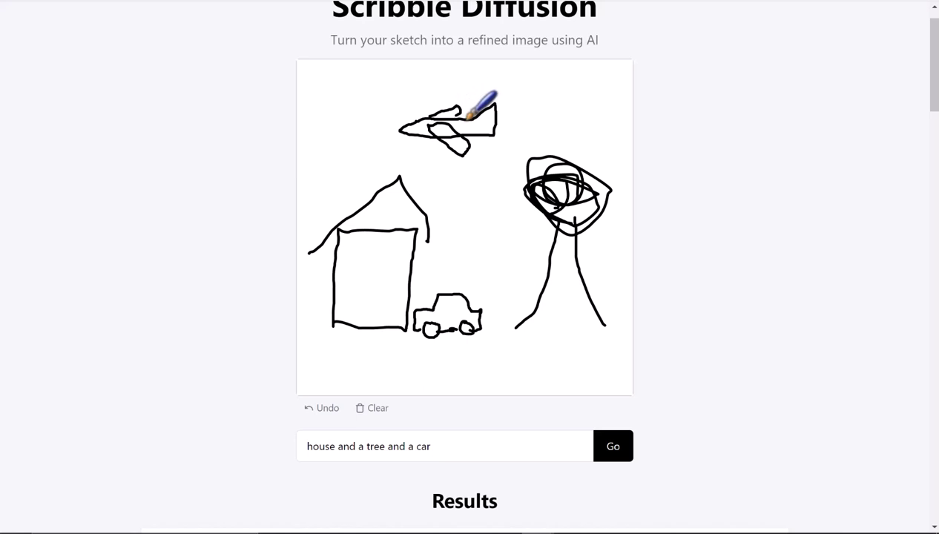
- Append 'and airplane' to the prompt and generate a new scene
{"action": "left_click", "coordinate": [445, 446]}
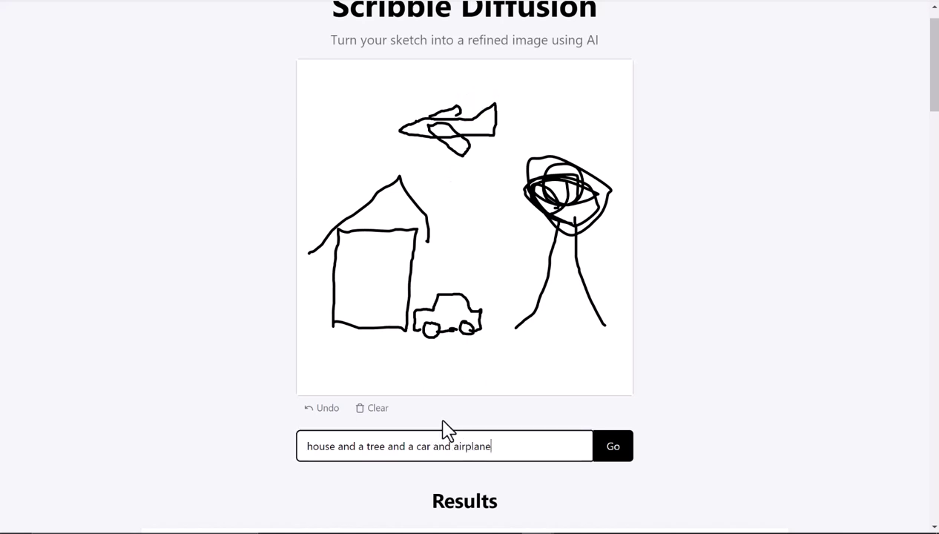
{"action": "type", "text": "and airplane"}
{"action": "left_click", "coordinate": [624, 449]}
{"action": "scroll", "coordinate": [629, 451], "scroll_direction": "down", "scroll_amount": 7}
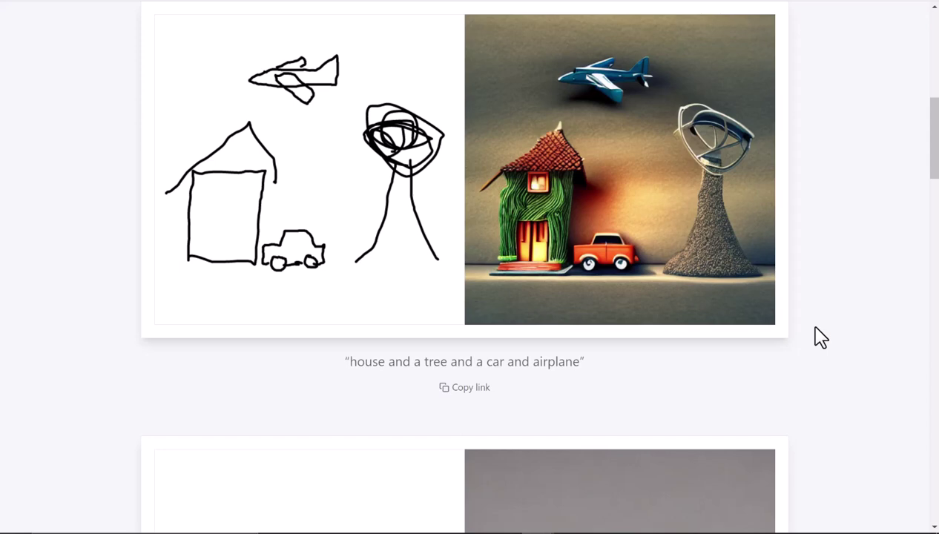
{"action": "scroll", "coordinate": [594, 337], "scroll_direction": "up", "scroll_amount": 2}
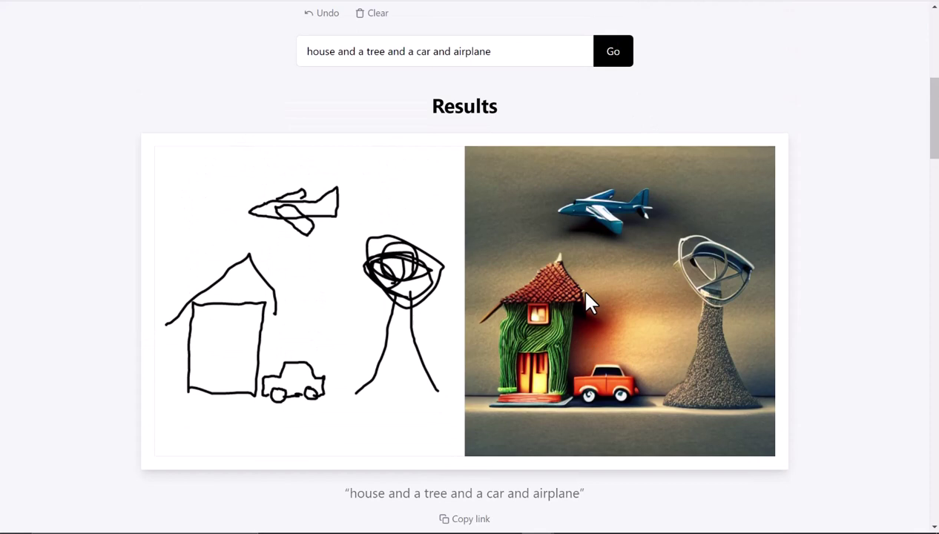
{"action": "scroll", "coordinate": [585, 296], "scroll_direction": "up", "scroll_amount": 6}
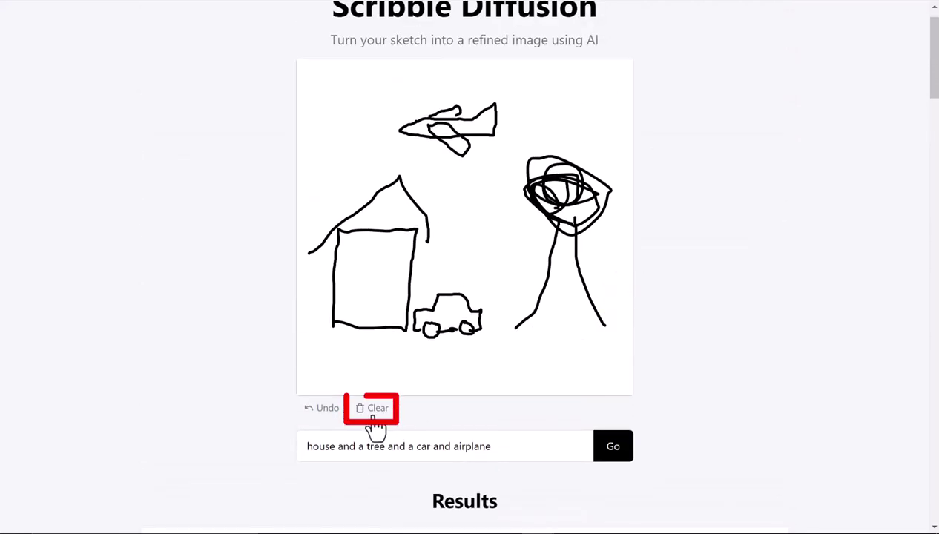
- Clear the old sketch from the canvas and delete the previous prompt
{"action": "left_click", "coordinate": [373, 417]}
{"action": "left_click_drag", "start_coordinate": [512, 423], "coordinate": [304, 434]}
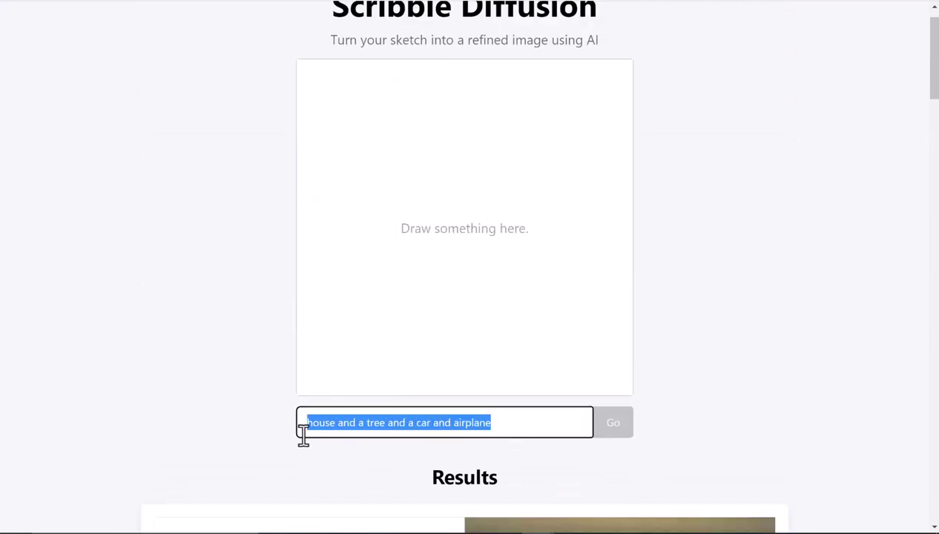
{"action": "key", "text": "BackSpace"}
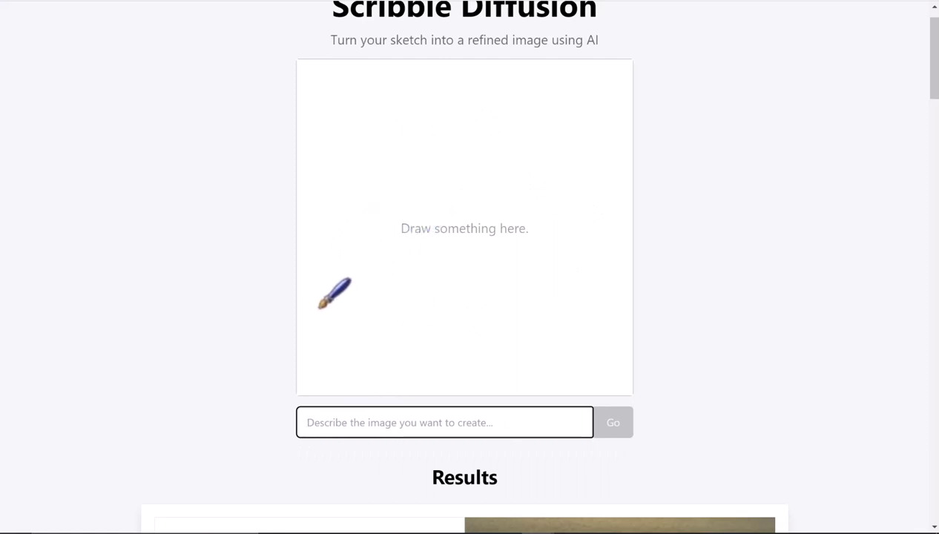
- Draw a beach scene with a wavy shoreline, sun, two rows of waves and an umbrella
{"action": "mouse_move", "coordinate": [305, 299]}
{"action": "left_mouse_down"}
{"action": "mouse_move", "coordinate": [352, 292]}
{"action": "mouse_move", "coordinate": [536, 286]}
{"action": "mouse_move", "coordinate": [593, 291]}
{"action": "left_mouse_up"}
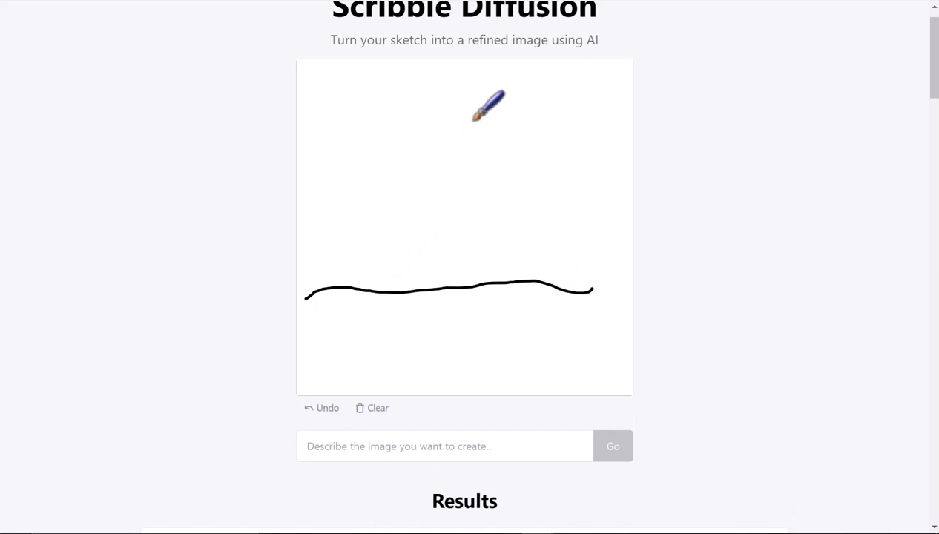
{"action": "mouse_move", "coordinate": [474, 109]}
{"action": "left_mouse_down"}
{"action": "mouse_move", "coordinate": [466, 138]}
{"action": "mouse_move", "coordinate": [518, 167]}
{"action": "mouse_move", "coordinate": [528, 119]}
{"action": "mouse_move", "coordinate": [482, 107]}
{"action": "left_mouse_up"}
{"action": "mouse_move", "coordinate": [339, 235]}
{"action": "left_mouse_down"}
{"action": "mouse_move", "coordinate": [369, 227]}
{"action": "mouse_move", "coordinate": [453, 248]}
{"action": "mouse_move", "coordinate": [578, 246]}
{"action": "left_mouse_up"}
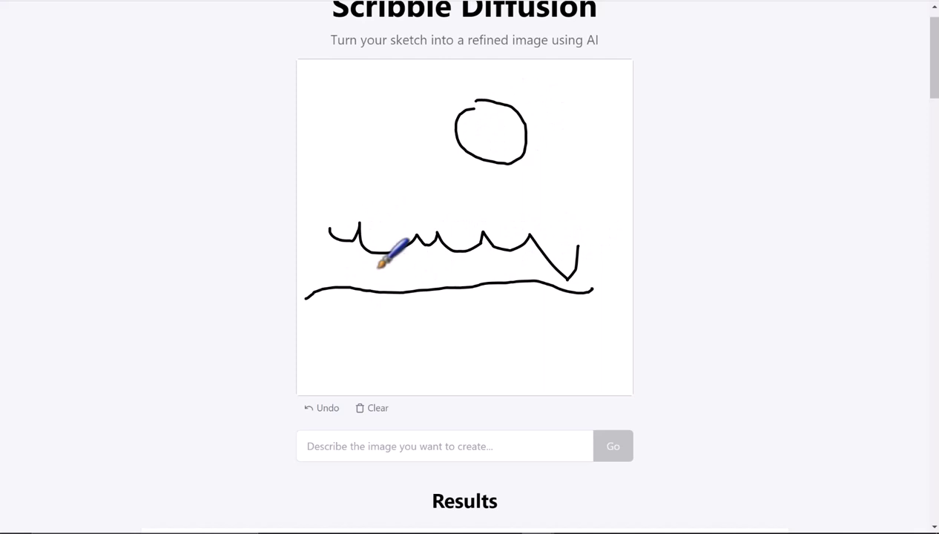
{"action": "mouse_move", "coordinate": [369, 264]}
{"action": "left_mouse_down"}
{"action": "mouse_move", "coordinate": [428, 257]}
{"action": "mouse_move", "coordinate": [525, 259]}
{"action": "left_mouse_up"}
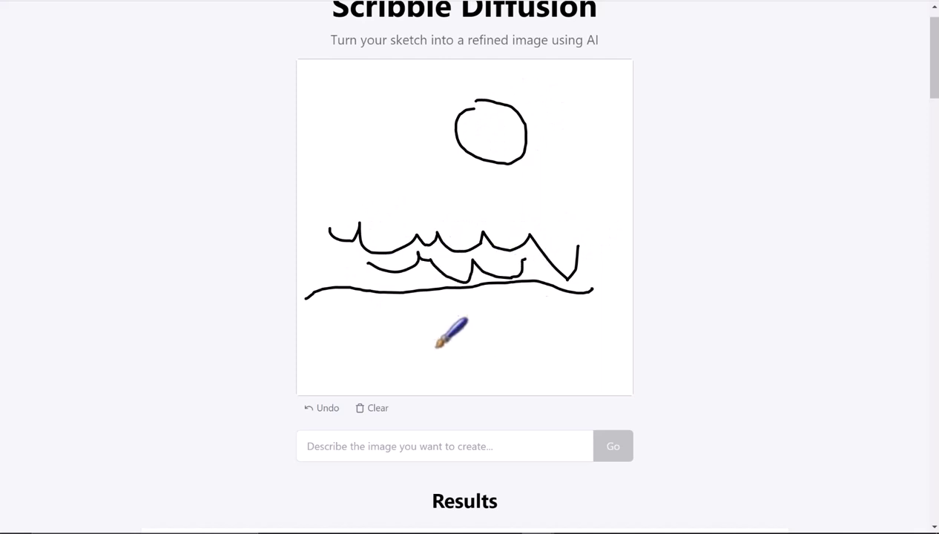
{"action": "mouse_move", "coordinate": [359, 350]}
{"action": "left_mouse_down"}
{"action": "mouse_move", "coordinate": [369, 315]}
{"action": "mouse_move", "coordinate": [342, 322]}
{"action": "mouse_move", "coordinate": [337, 336]}
{"action": "mouse_move", "coordinate": [399, 333]}
{"action": "mouse_move", "coordinate": [376, 313]}
{"action": "mouse_move", "coordinate": [369, 311]}
{"action": "mouse_move", "coordinate": [385, 332]}
{"action": "left_mouse_up"}
- Enter the prompt 'beach sun umbrella waves' and generate the beach image
{"action": "left_click", "coordinate": [490, 445]}
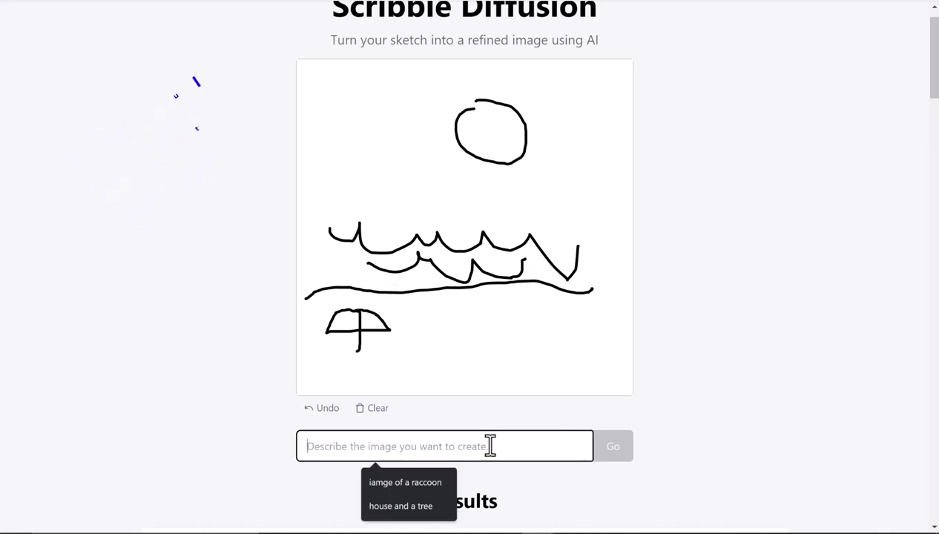
{"action": "type", "text": "bea"}
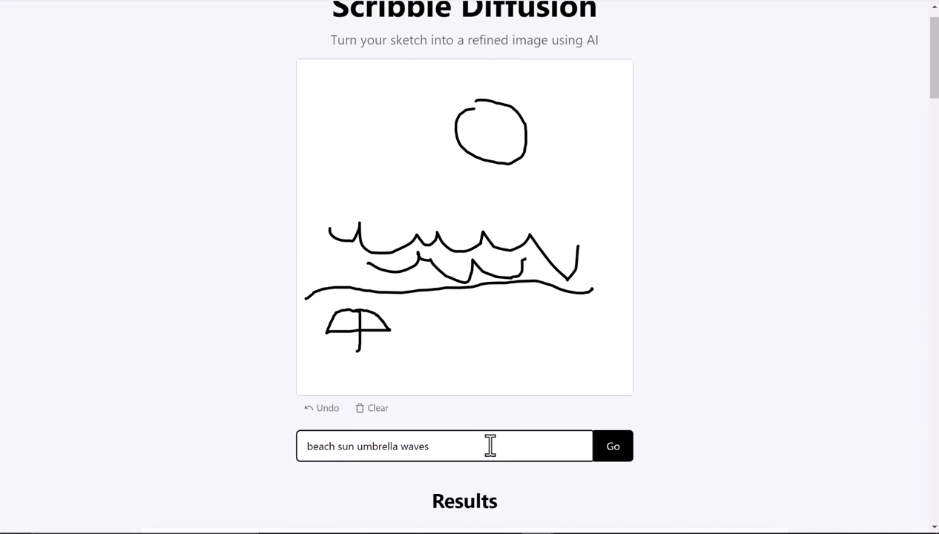
{"action": "type", "text": "ch sun umbrella waves"}
{"action": "left_click", "coordinate": [621, 448]}
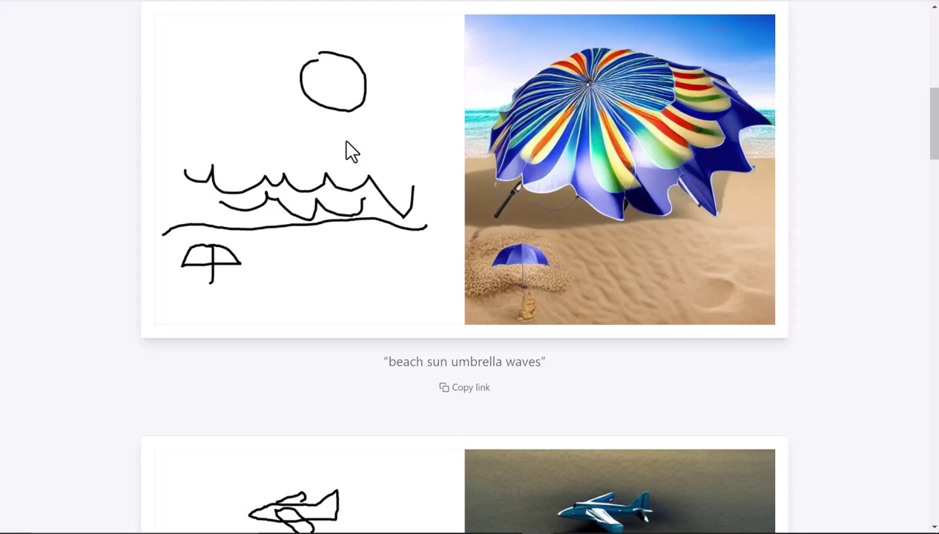
- Add rays around the sun and a smiling face inside it
{"action": "scroll", "coordinate": [348, 151], "scroll_direction": "up", "scroll_amount": 8}
{"action": "mouse_move", "coordinate": [378, 179]}
{"action": "left_mouse_down"}
{"action": "mouse_move", "coordinate": [454, 167]}
{"action": "mouse_move", "coordinate": [425, 112]}
{"action": "left_mouse_up"}
{"action": "left_click_drag", "start_coordinate": [498, 141], "coordinate": [548, 118]}
{"action": "left_click_drag", "start_coordinate": [531, 178], "coordinate": [576, 191]}
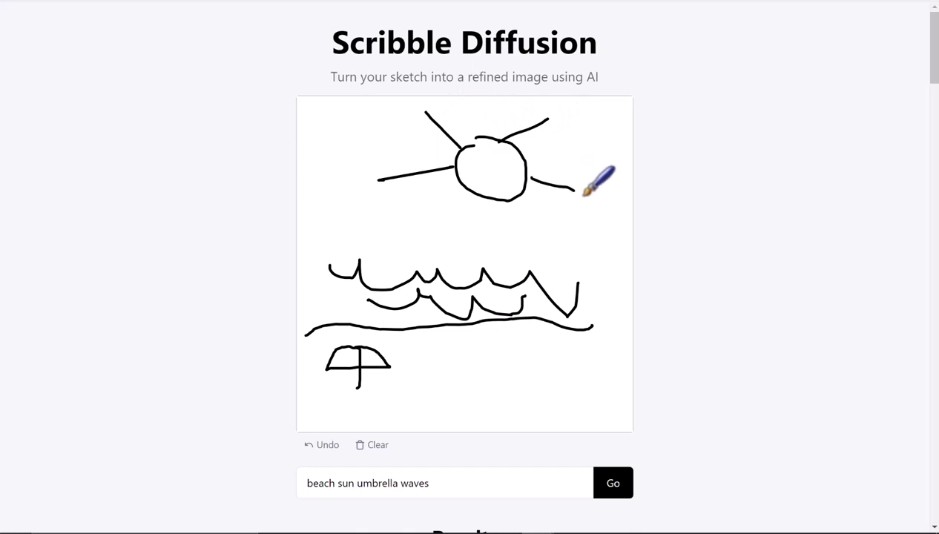
{"action": "mouse_move", "coordinate": [505, 200]}
{"action": "left_mouse_down"}
{"action": "mouse_move", "coordinate": [492, 225]}
{"action": "mouse_move", "coordinate": [435, 225]}
{"action": "left_mouse_up"}
{"action": "mouse_move", "coordinate": [473, 174]}
{"action": "left_mouse_down"}
{"action": "mouse_move", "coordinate": [506, 171]}
{"action": "mouse_move", "coordinate": [479, 156]}
{"action": "mouse_move", "coordinate": [489, 157]}
{"action": "left_mouse_up"}
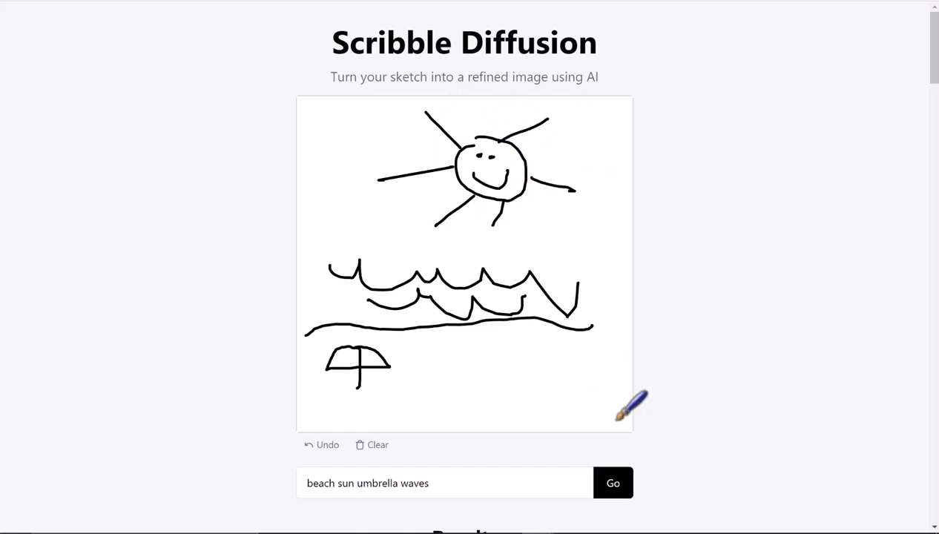
- Generate a new beach image from the updated sunny sketch
{"action": "left_click", "coordinate": [609, 484]}
{"action": "scroll", "coordinate": [609, 484], "scroll_direction": "down", "scroll_amount": 7}
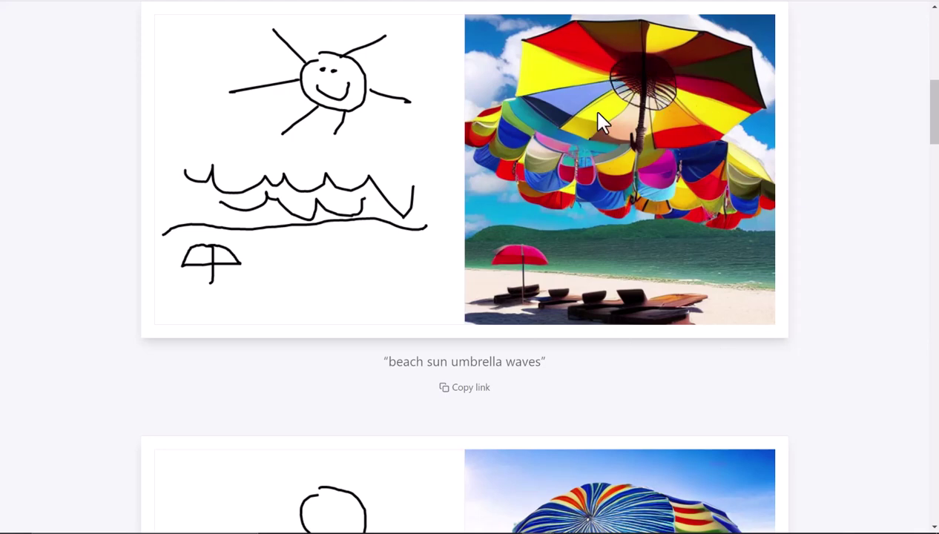
{"action": "scroll", "coordinate": [486, 186], "scroll_direction": "up", "scroll_amount": 3}
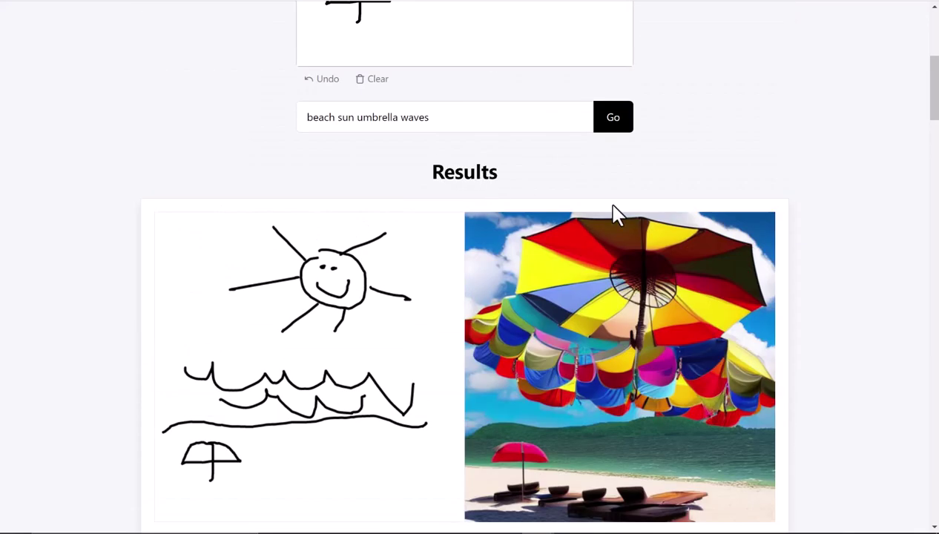
{"action": "scroll", "coordinate": [734, 236], "scroll_direction": "down", "scroll_amount": 1}
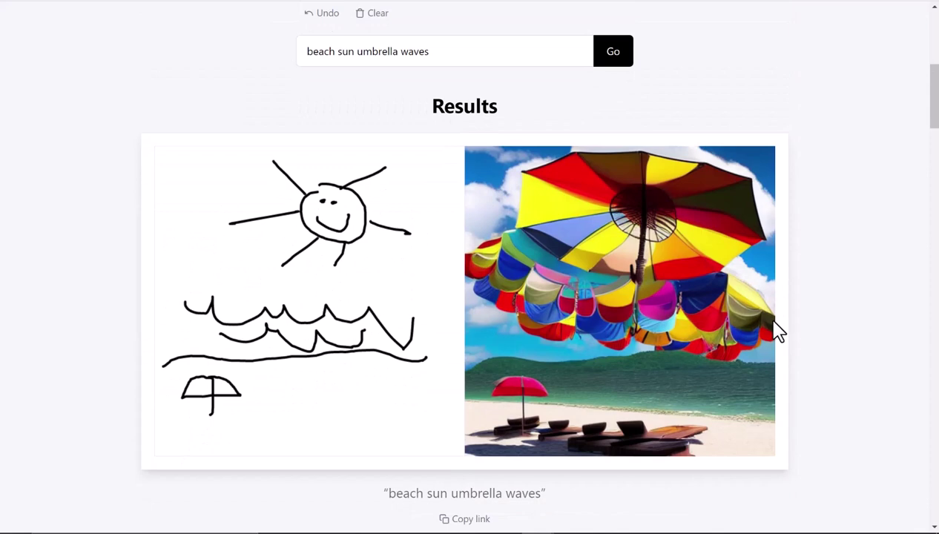